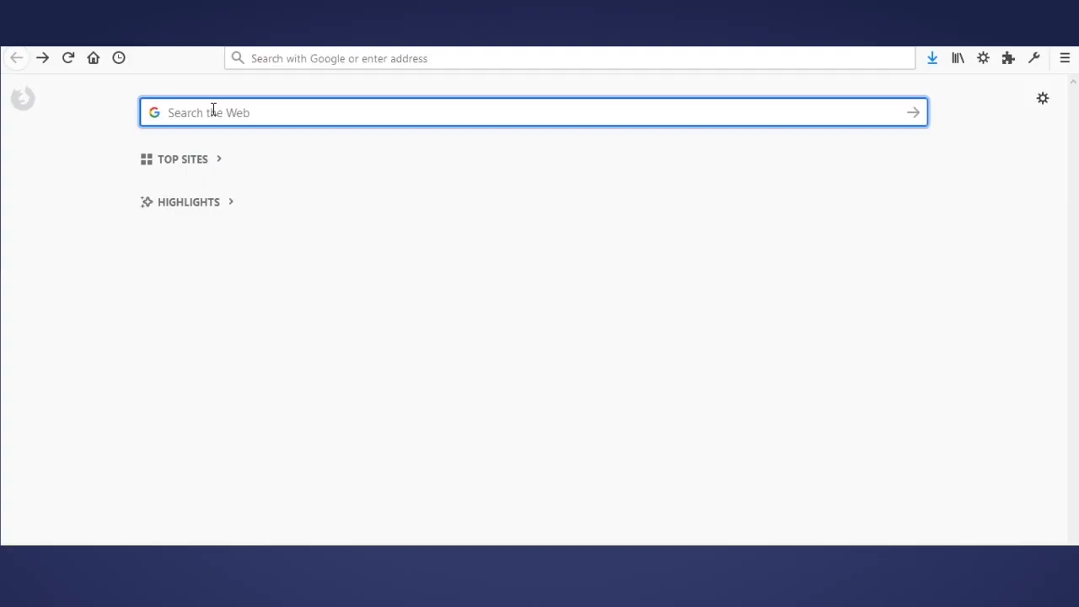
Search Google for LIV VR, open liv.tv Downloads, and scroll the Steam page to Use LIV Free.
{"action": "type", "text": "LIV VR"}
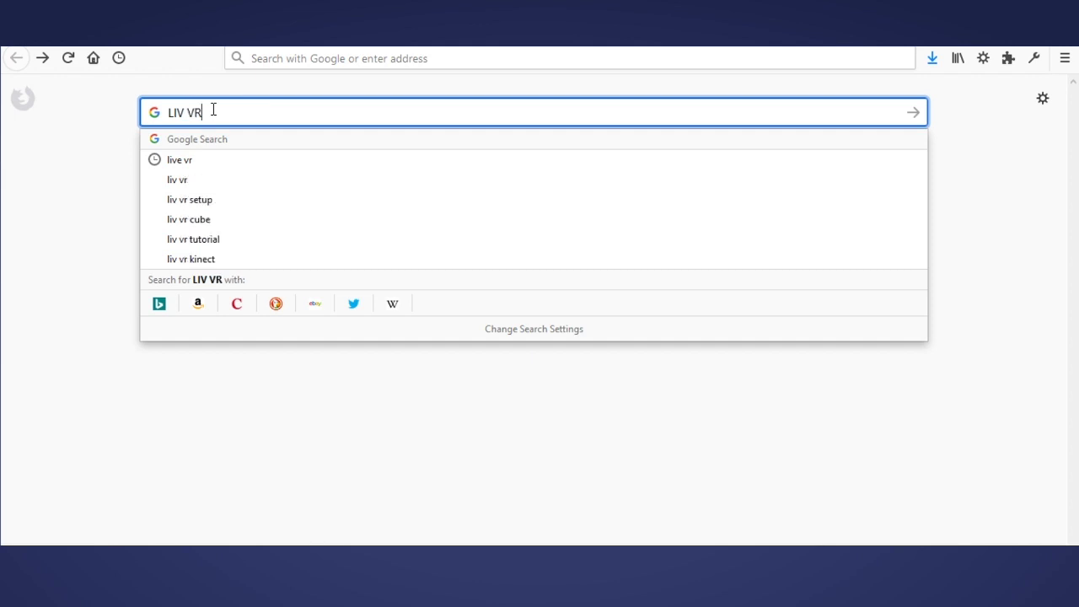
{"action": "key", "text": "Return"}
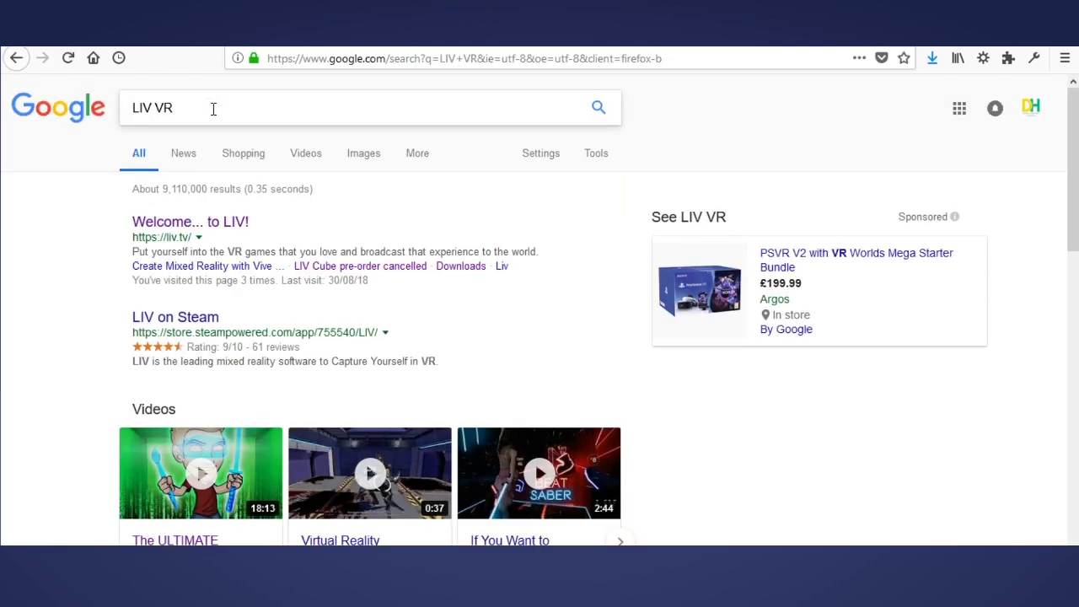
{"action": "left_click", "coordinate": [228, 233]}
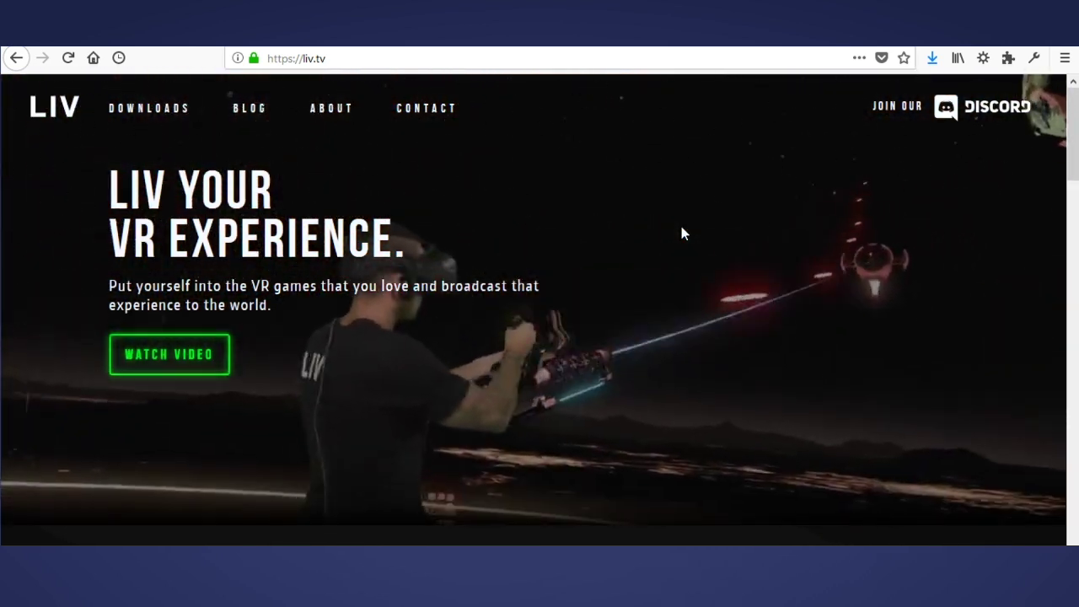
{"action": "left_click", "coordinate": [149, 114]}
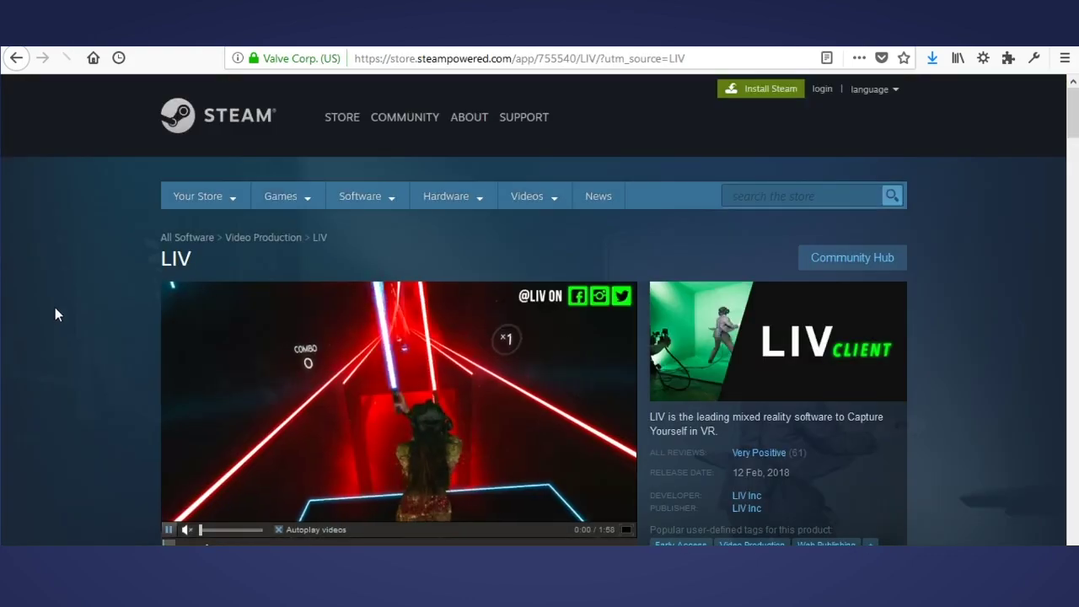
{"action": "scroll", "coordinate": [55, 314], "scroll_direction": "down", "scroll_amount": 1}
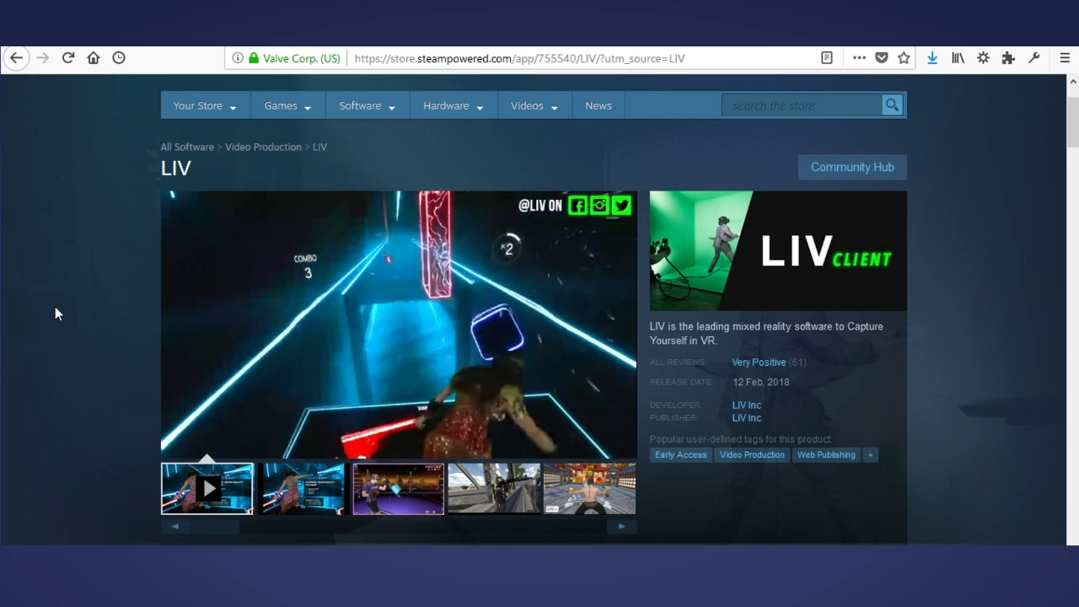
{"action": "scroll", "coordinate": [55, 314], "scroll_direction": "down", "scroll_amount": 1}
{"action": "scroll", "coordinate": [55, 313], "scroll_direction": "down", "scroll_amount": 5}
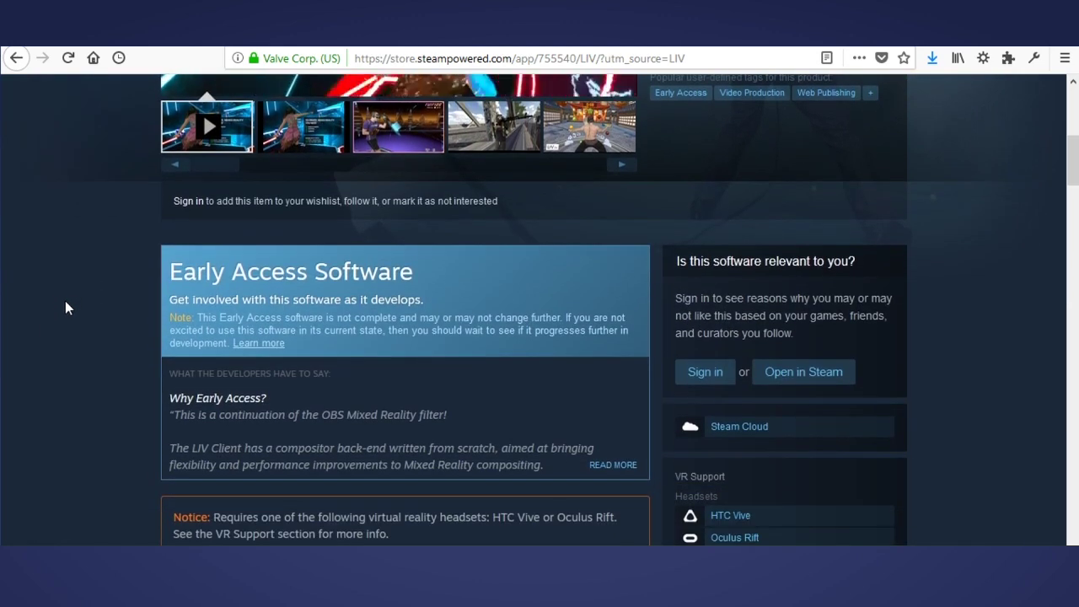
{"action": "scroll", "coordinate": [66, 303], "scroll_direction": "down", "scroll_amount": 2}
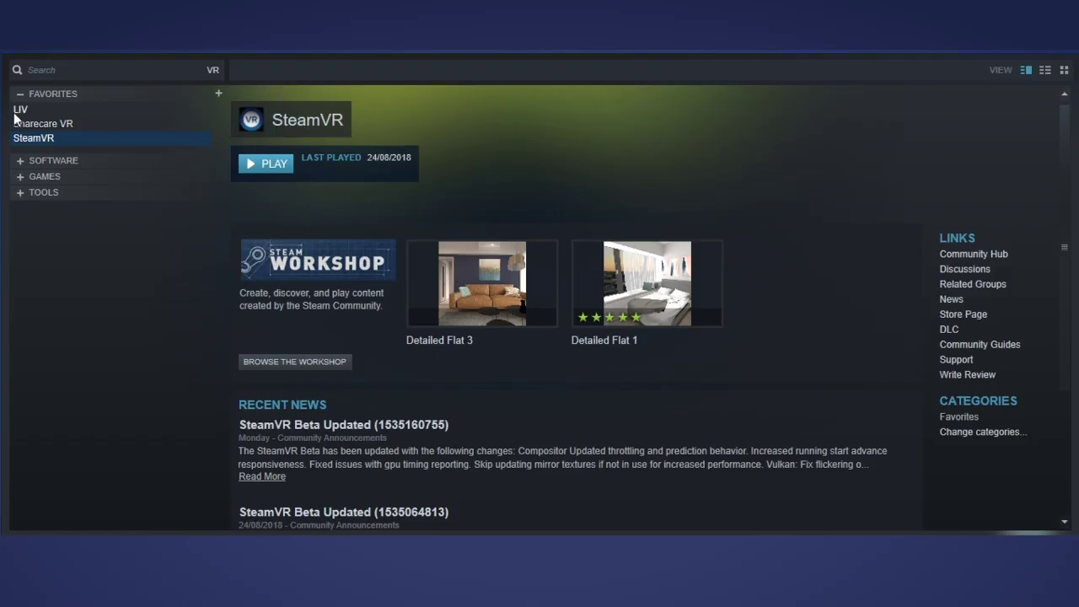
Select LIV in the Steam library favourites and launch it.
{"action": "left_click", "coordinate": [21, 110]}
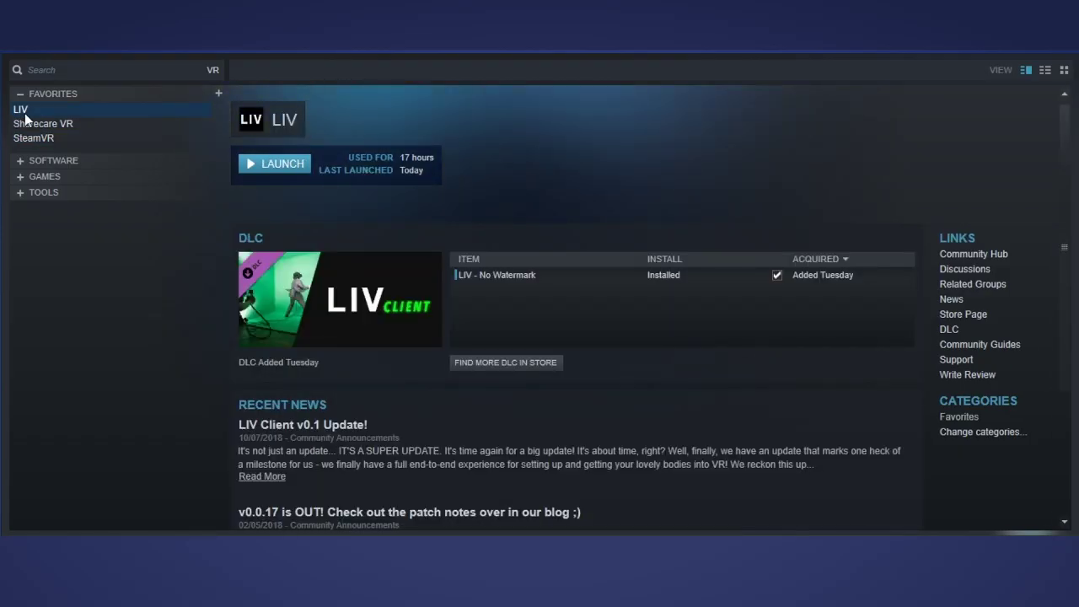
{"action": "left_click", "coordinate": [260, 168]}
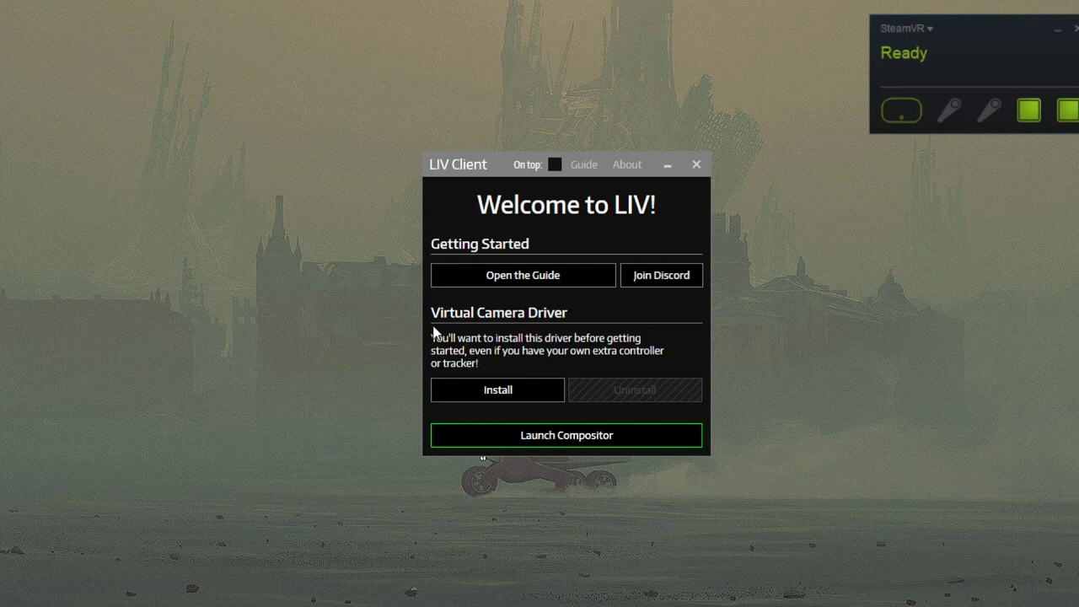
Glance at LIV's Discord server, then install the Virtual Camera Driver and acknowledge the success notice.
{"action": "left_click", "coordinate": [663, 277]}
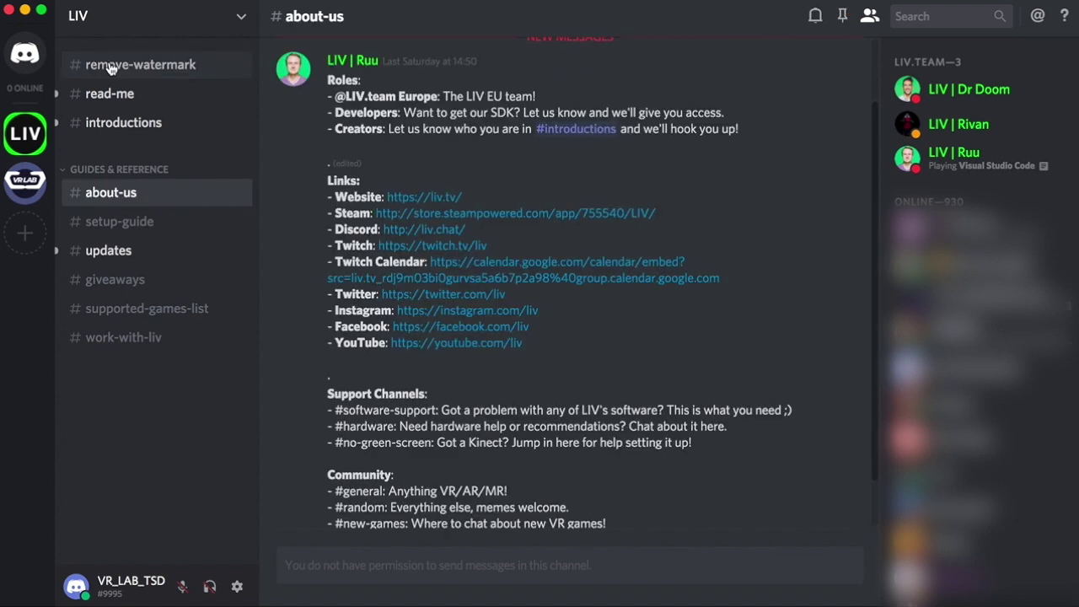
{"action": "scroll", "coordinate": [288, 264], "scroll_direction": "down", "scroll_amount": 2}
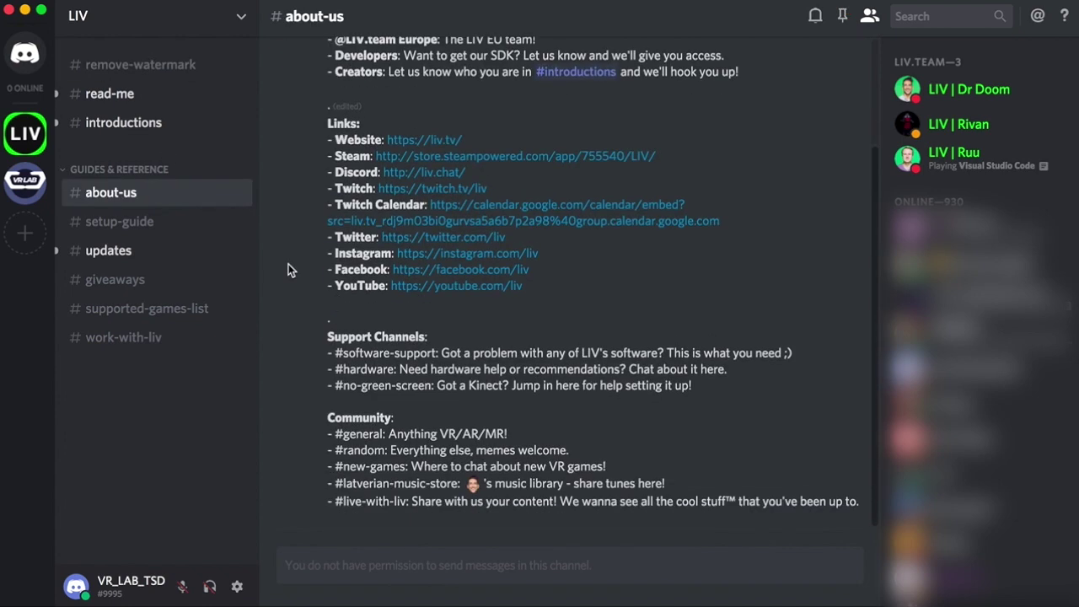
{"action": "scroll", "coordinate": [288, 264], "scroll_direction": "up", "scroll_amount": 3}
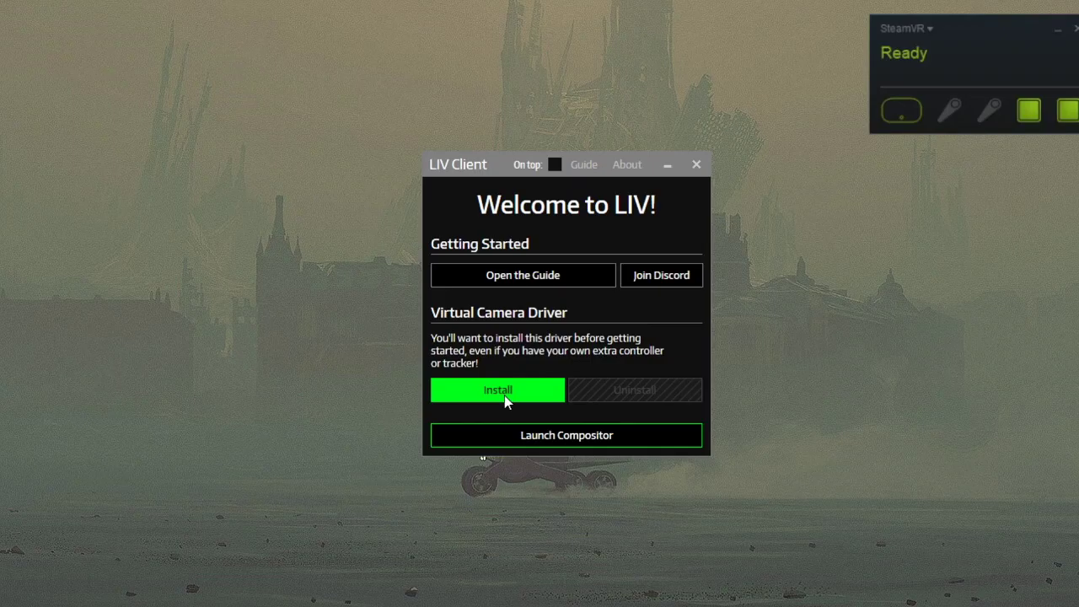
{"action": "left_click", "coordinate": [505, 396]}
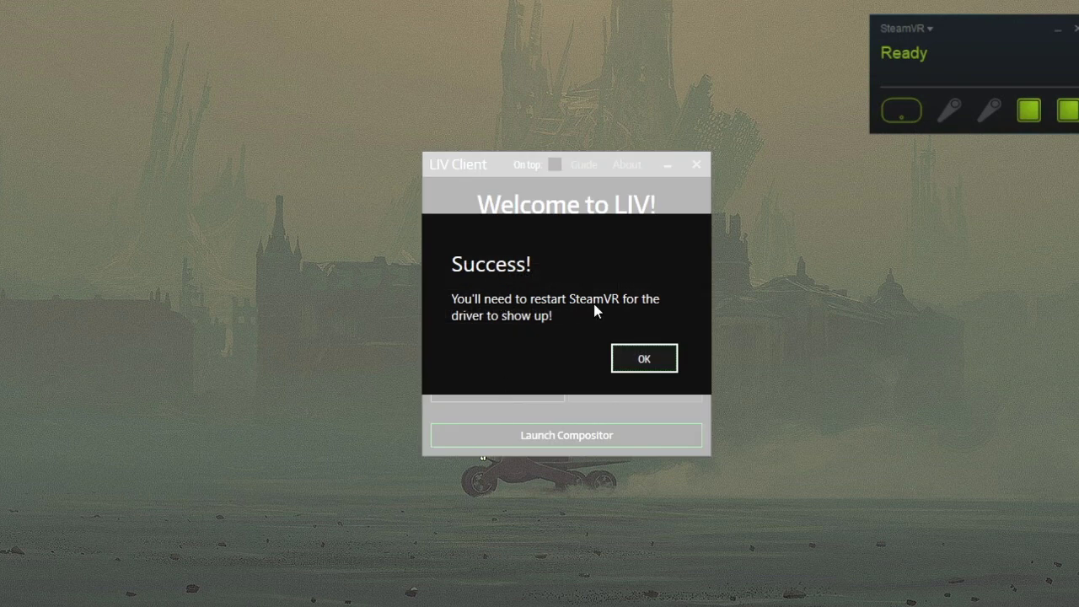
{"action": "left_click", "coordinate": [634, 357]}
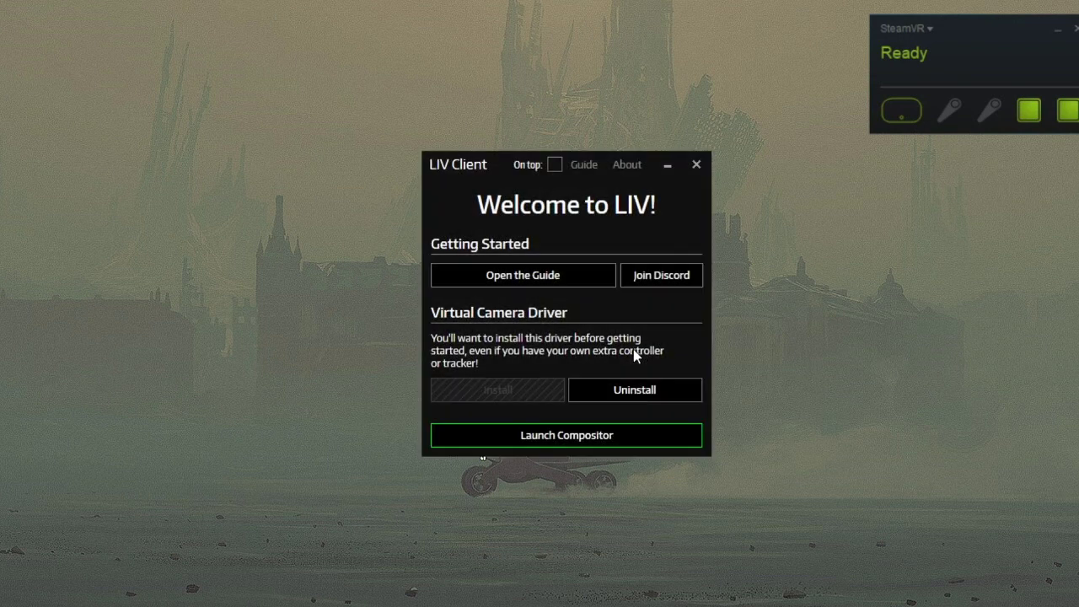
Launch the compositor and add a New Camera profile on USB Video Device at 1280 x 720 @ 30fps MJPEG.
{"action": "left_click", "coordinate": [581, 437]}
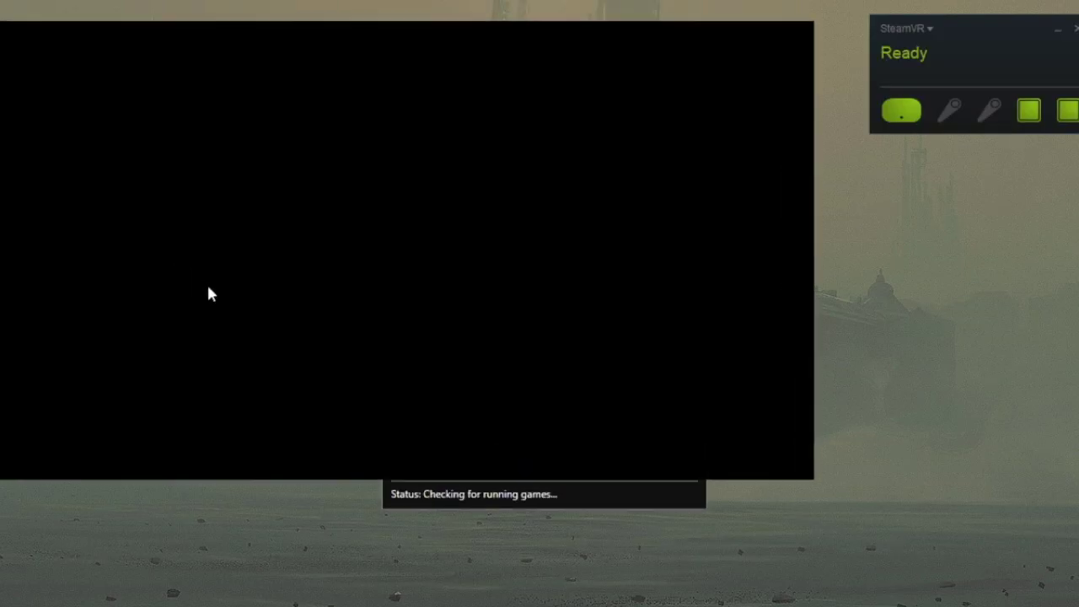
{"action": "left_click", "coordinate": [634, 496]}
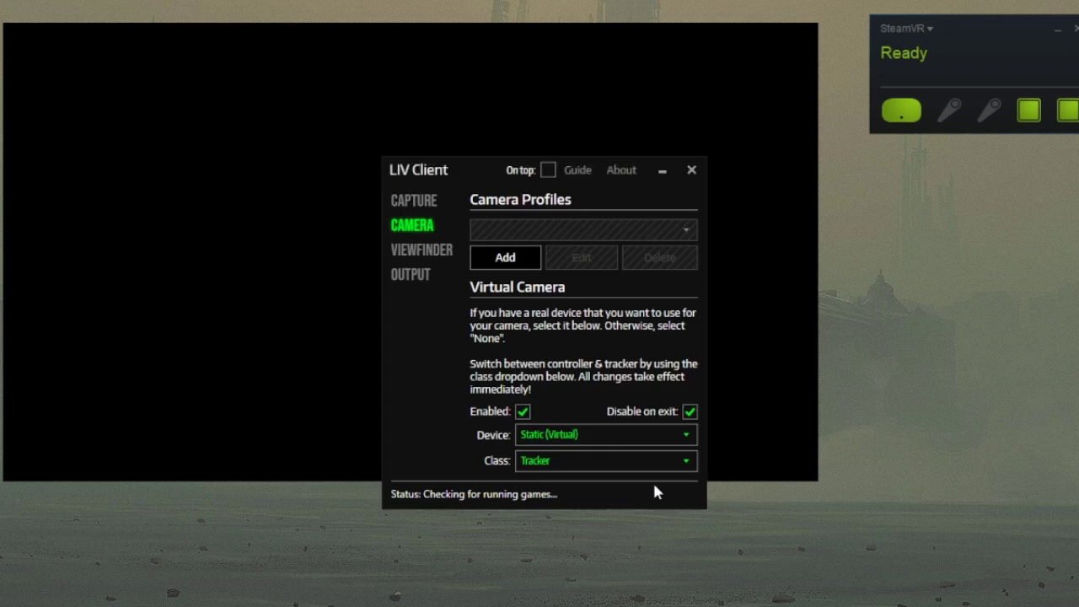
{"action": "left_click", "coordinate": [507, 259]}
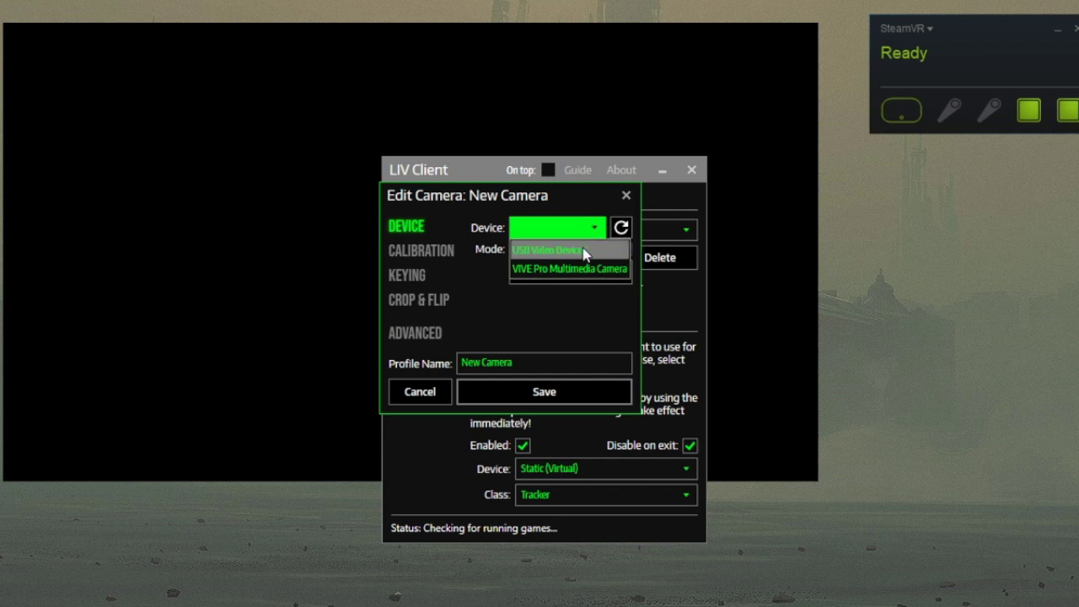
{"action": "left_click", "coordinate": [583, 249]}
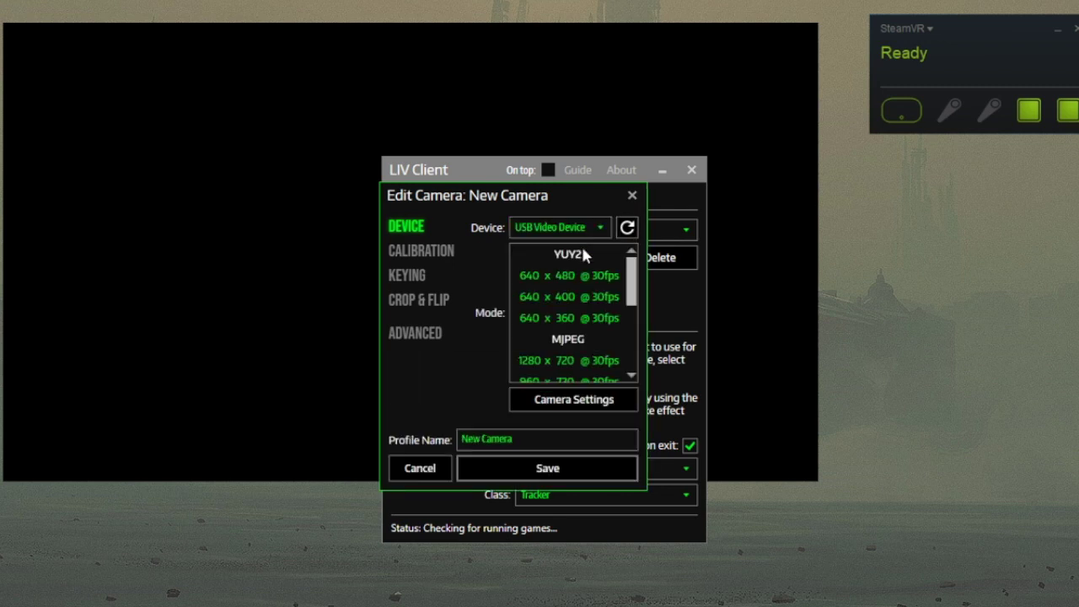
{"action": "left_click", "coordinate": [540, 366]}
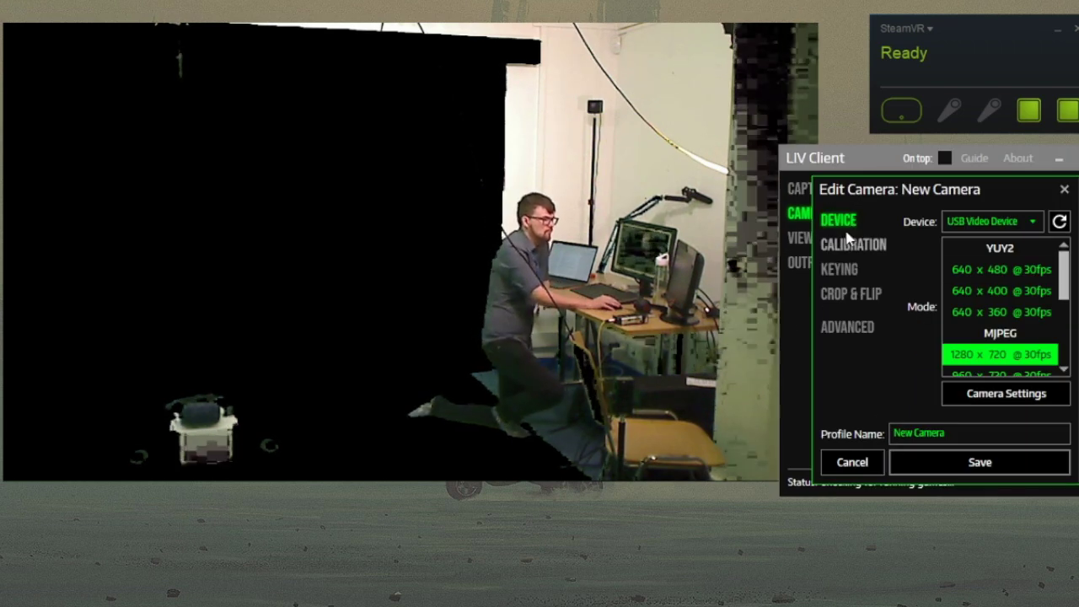
Eyedrop the green screen as the key colour, then set threshold 0.21 and smoothness 0.118.
{"action": "left_click", "coordinate": [853, 269]}
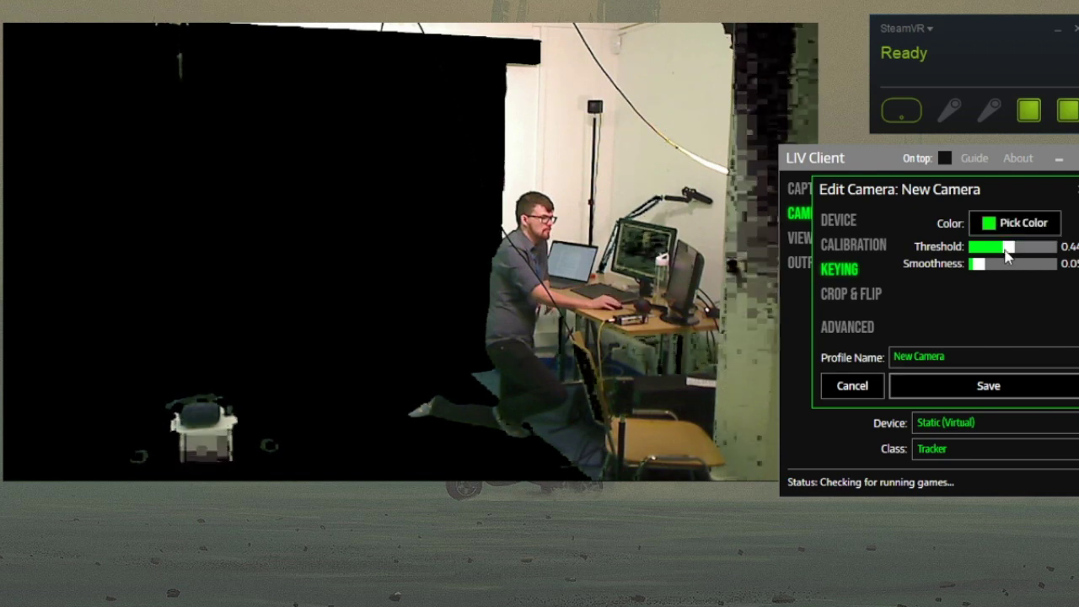
{"action": "left_click_drag", "start_coordinate": [1008, 246], "coordinate": [953, 264]}
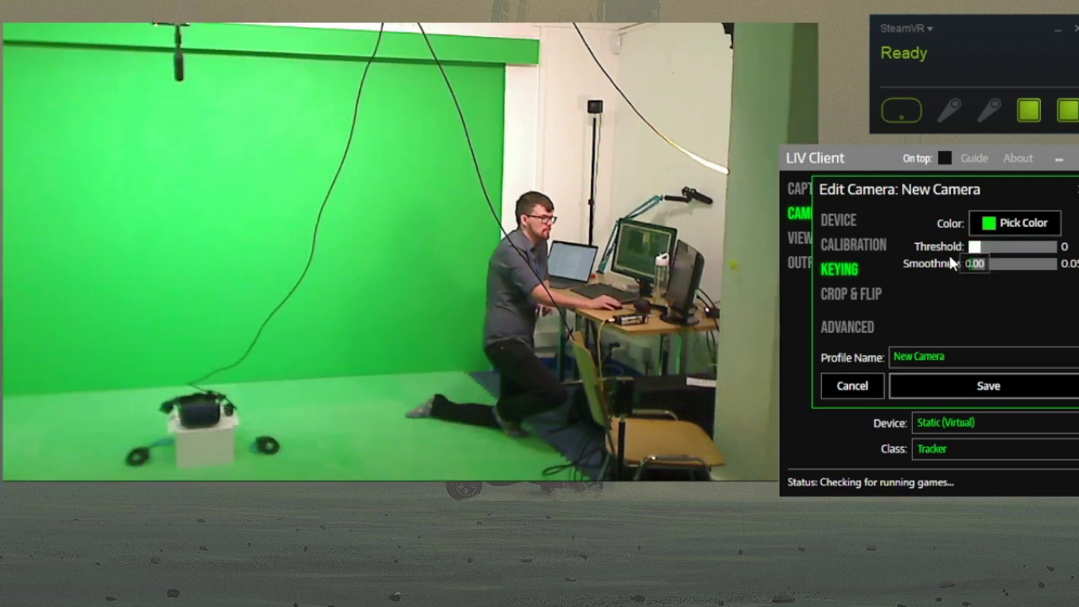
{"action": "left_click", "coordinate": [988, 226]}
{"action": "left_click_drag", "start_coordinate": [767, 265], "coordinate": [373, 195]}
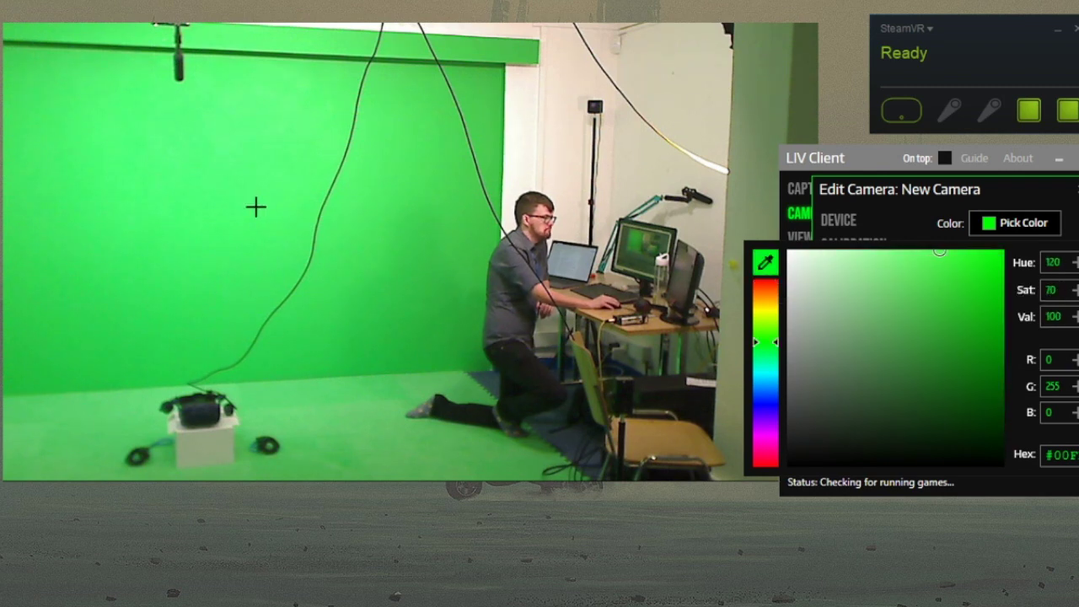
{"action": "mouse_move", "coordinate": [972, 246]}
{"action": "left_mouse_down"}
{"action": "mouse_move", "coordinate": [999, 257]}
{"action": "mouse_move", "coordinate": [992, 248]}
{"action": "left_mouse_up"}
{"action": "left_click_drag", "start_coordinate": [977, 264], "coordinate": [984, 264]}
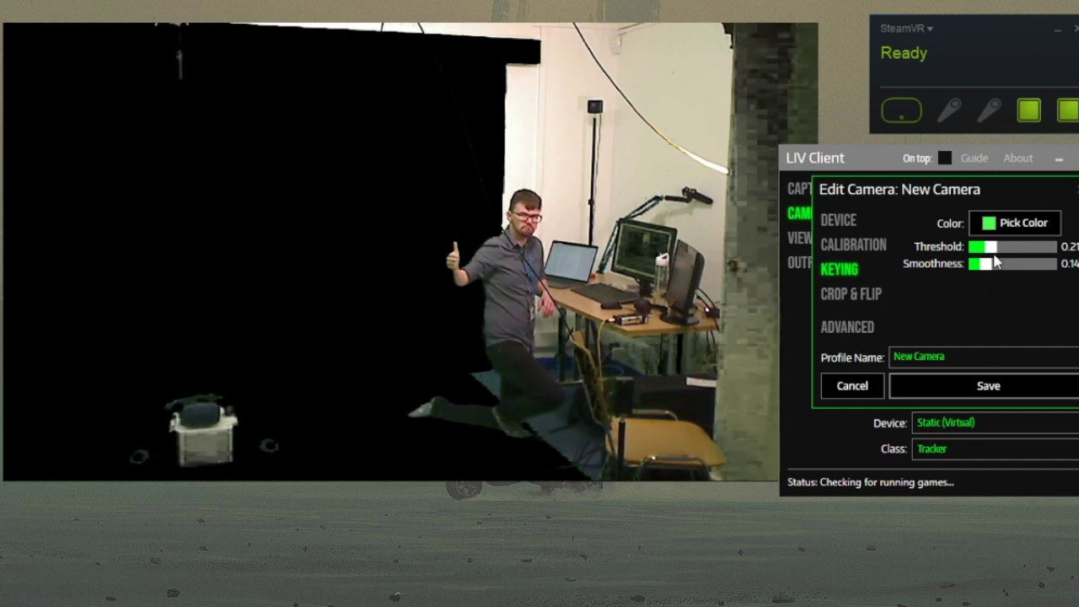
Crop the feed 240 left and 140 right, flip it horizontally, and name the profile Static.
{"action": "left_click", "coordinate": [835, 297]}
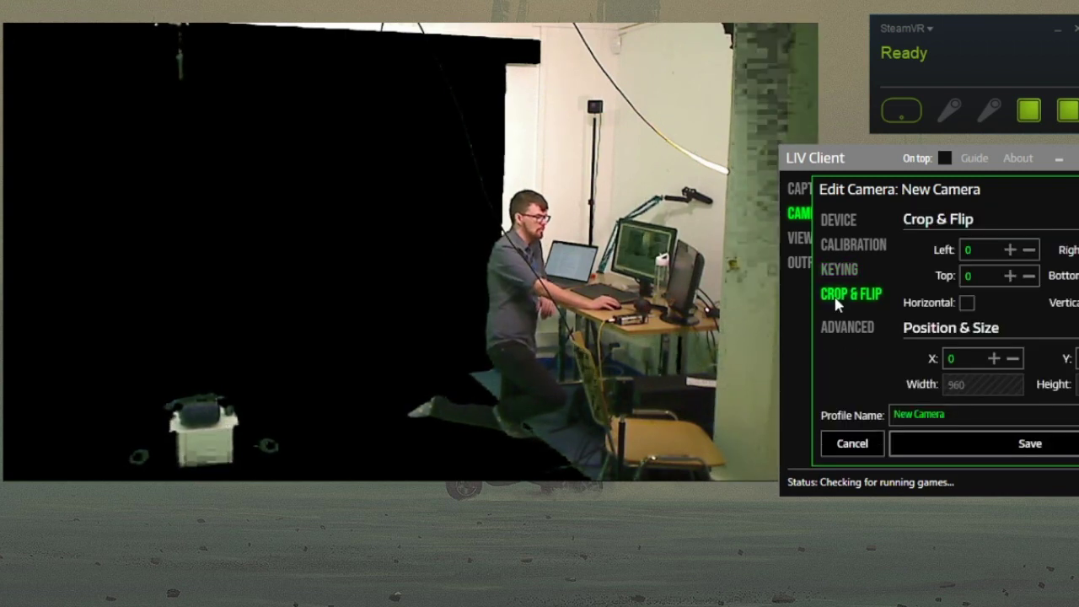
{"action": "left_click_drag", "start_coordinate": [995, 186], "coordinate": [928, 197]}
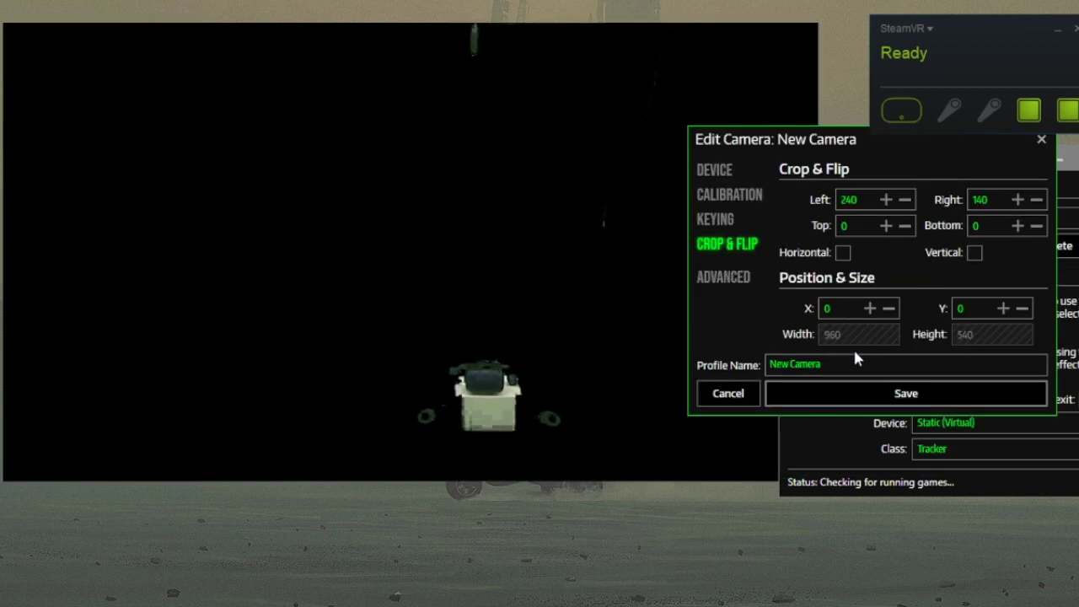
{"action": "left_click", "coordinate": [843, 253]}
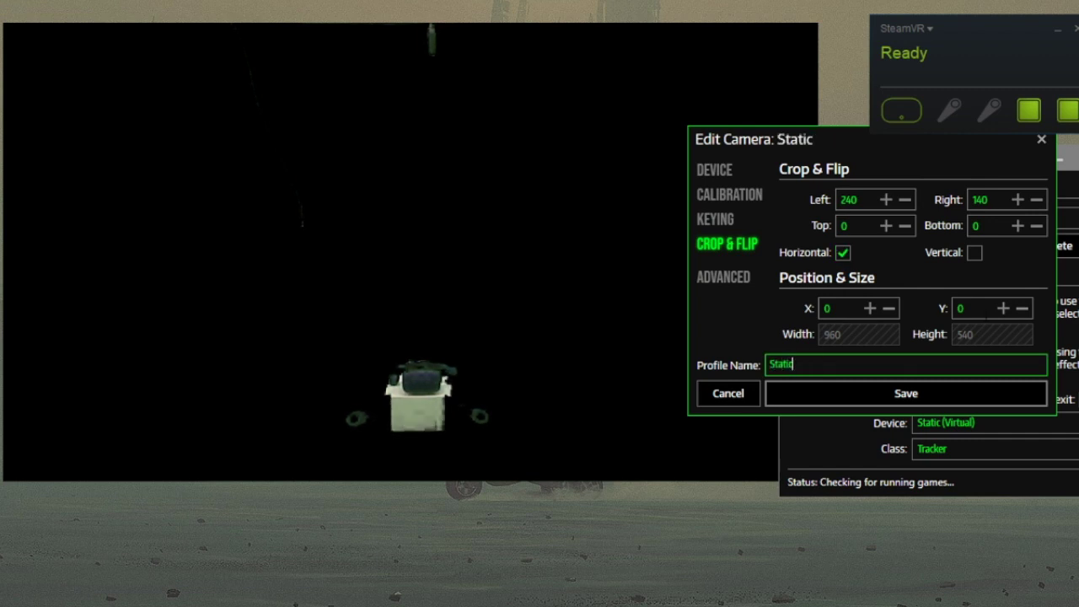
{"action": "left_click", "coordinate": [719, 279]}
{"action": "left_click", "coordinate": [717, 221]}
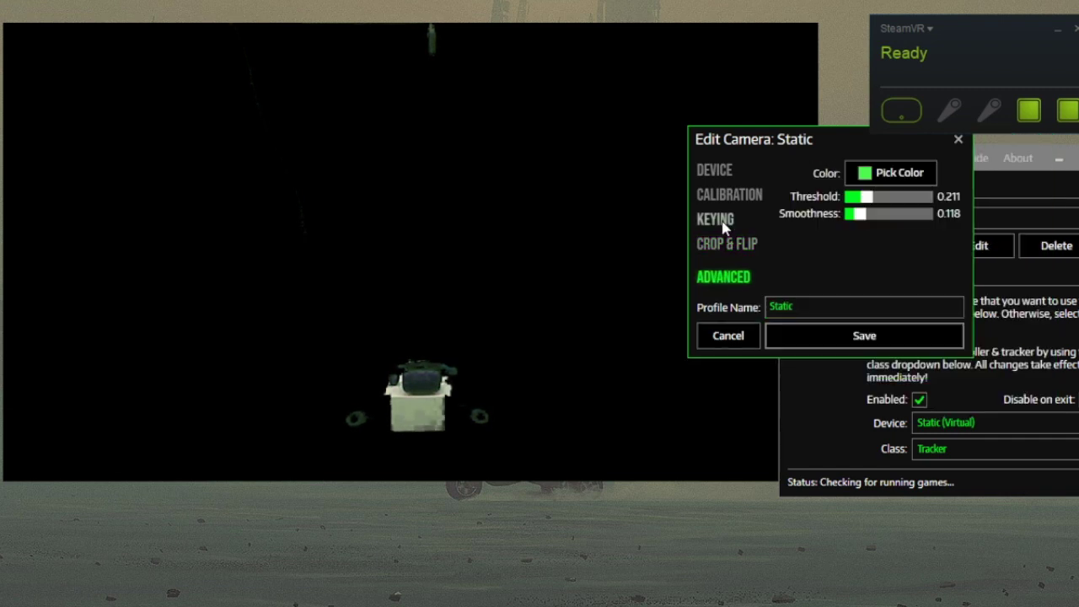
Begin calibration from the Calibration tab to launch the LIV VIVR window.
{"action": "left_click", "coordinate": [722, 198]}
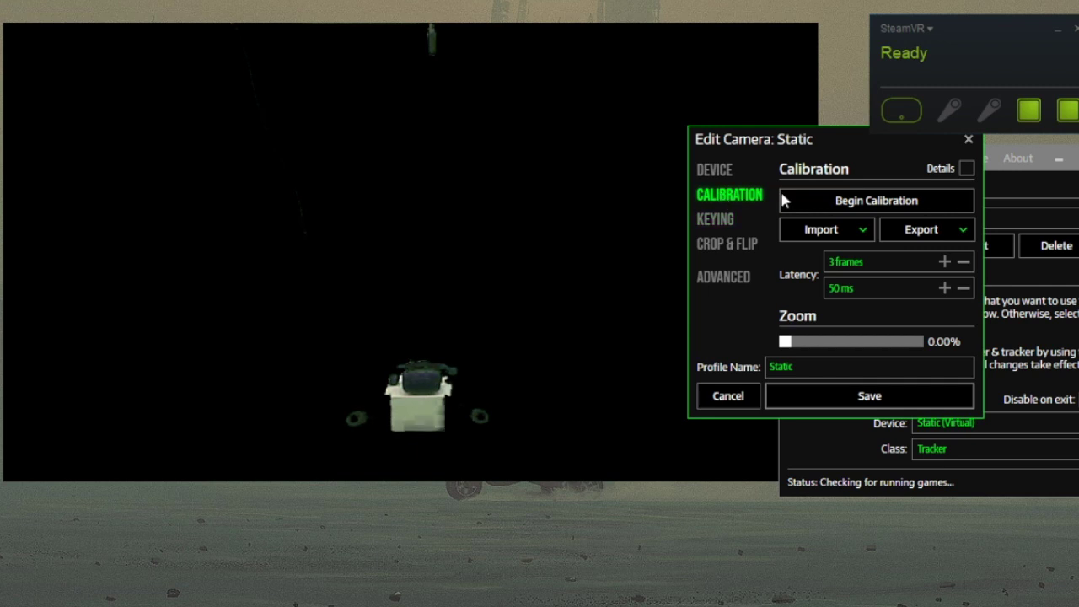
{"action": "left_click", "coordinate": [964, 245]}
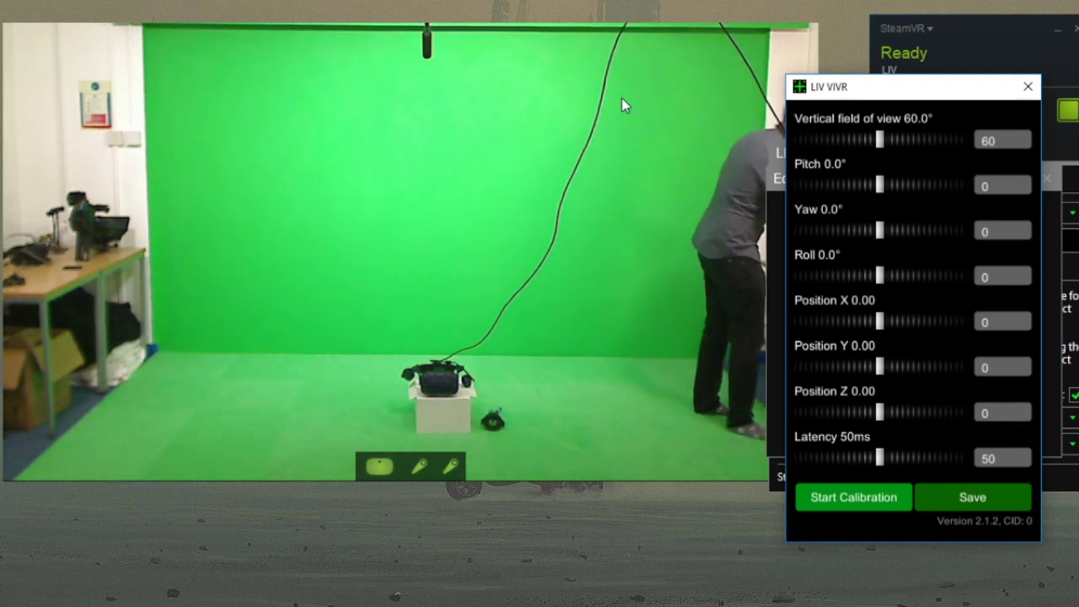
Start calibration in LIV VIVR and finish it in the headset, yielding a 30.6° vertical field of view.
{"action": "left_click", "coordinate": [812, 497]}
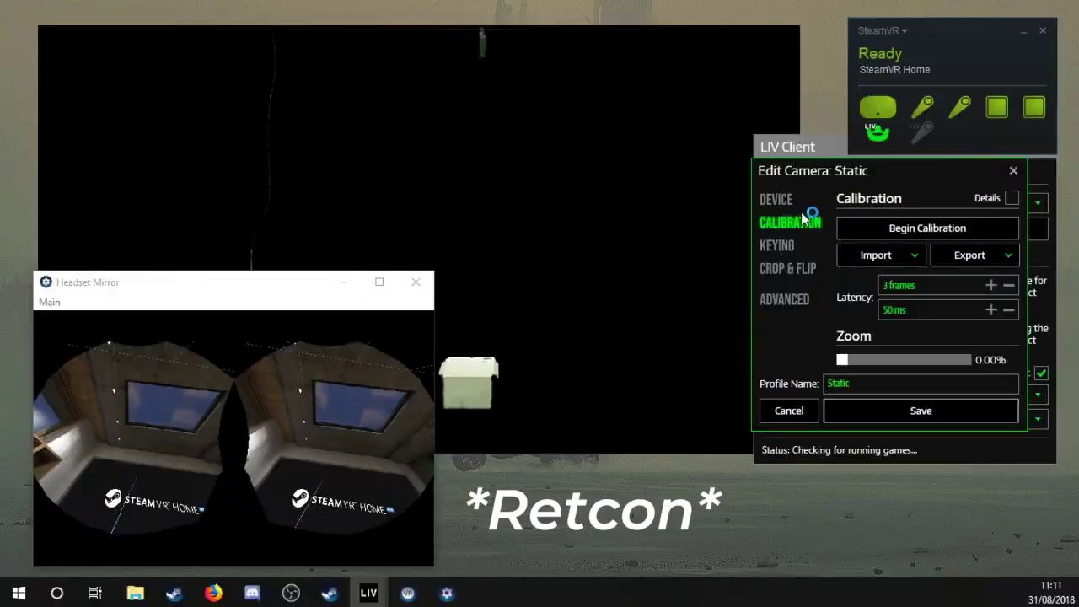
Review the Device, Calibration and Crop & Flip settings, then recalibrate to a 31.2° field of view.
{"action": "left_click", "coordinate": [776, 200]}
{"action": "left_click", "coordinate": [928, 280]}
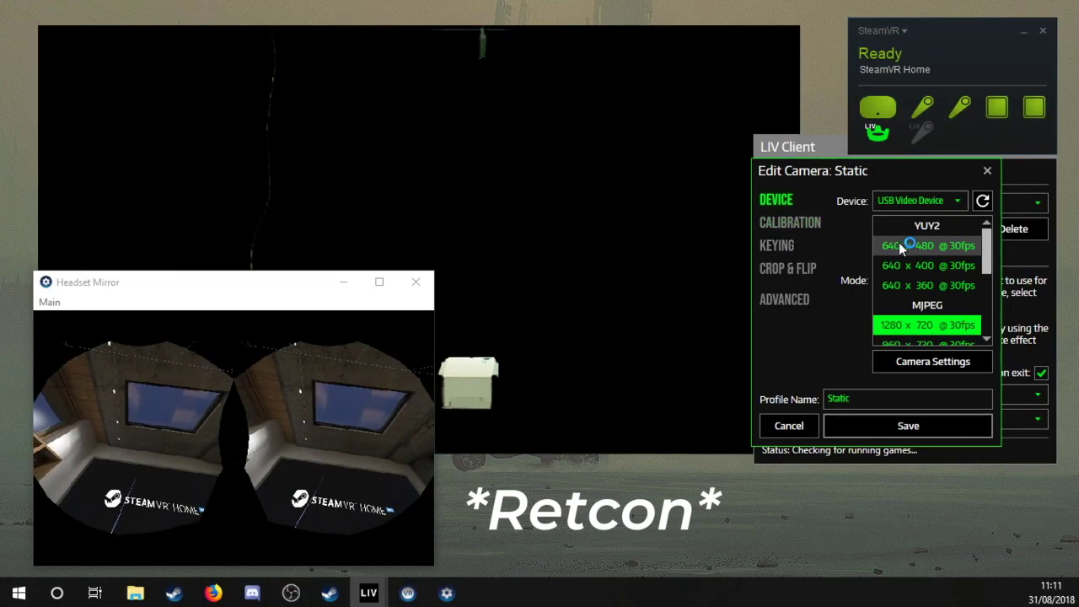
{"action": "left_click", "coordinate": [788, 221]}
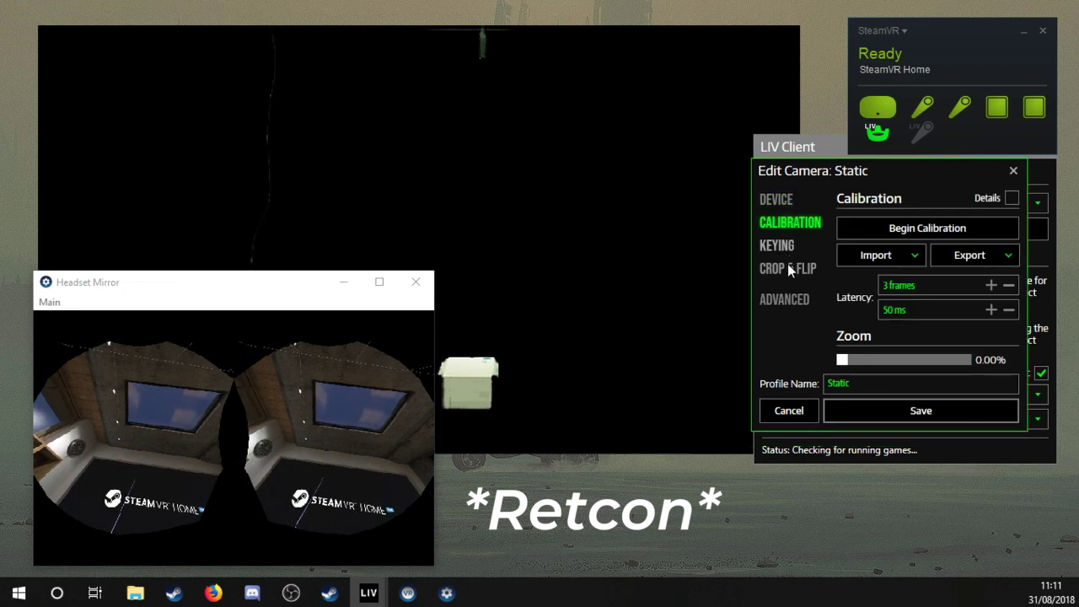
{"action": "left_click", "coordinate": [788, 267]}
{"action": "left_click", "coordinate": [897, 277]}
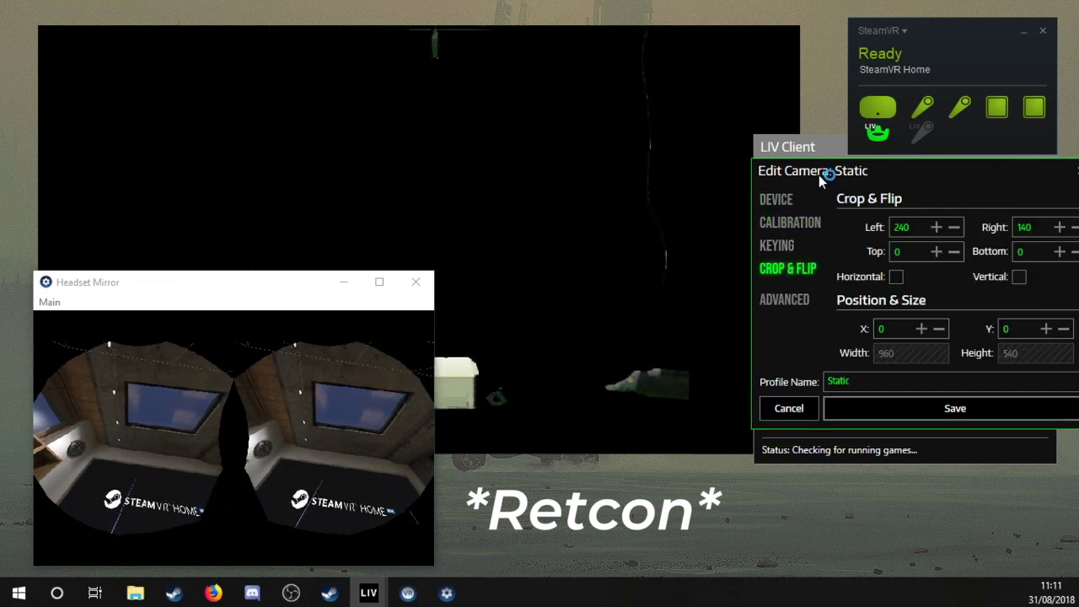
{"action": "left_click", "coordinate": [793, 221]}
{"action": "left_click", "coordinate": [881, 224]}
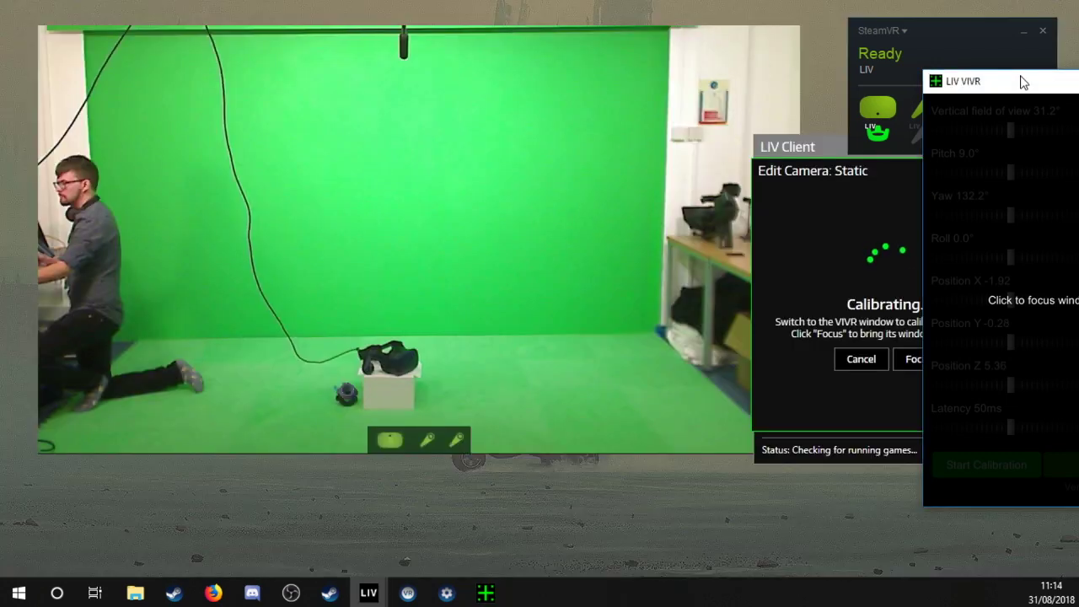
Save the LIV VIVR calibration into the Static profile and dismiss the success message.
{"action": "left_click_drag", "start_coordinate": [1021, 81], "coordinate": [742, 85]}
{"action": "left_click", "coordinate": [829, 469]}
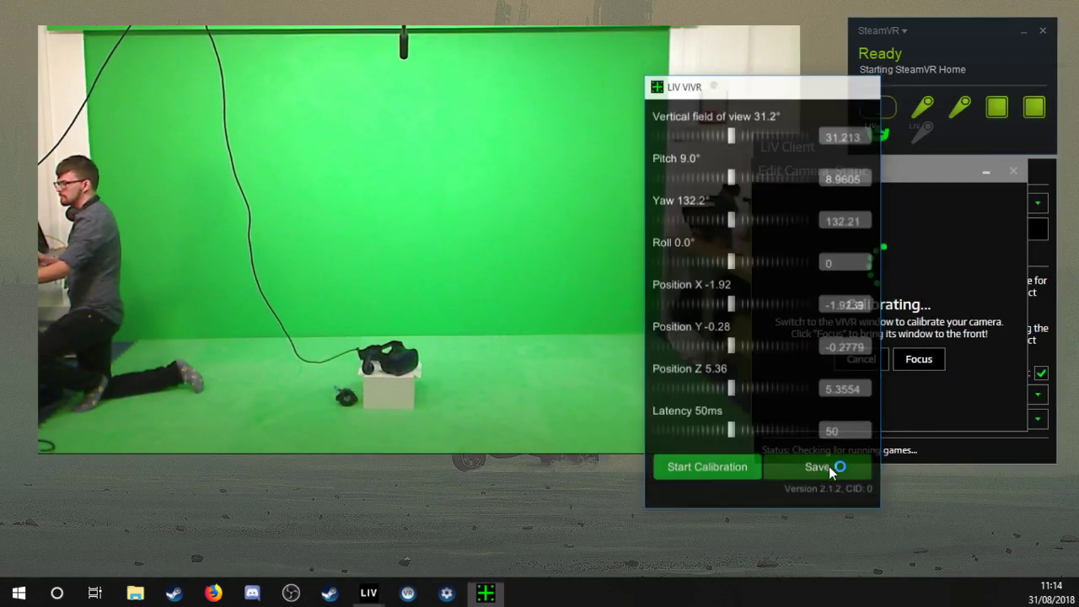
{"action": "left_click", "coordinate": [954, 339]}
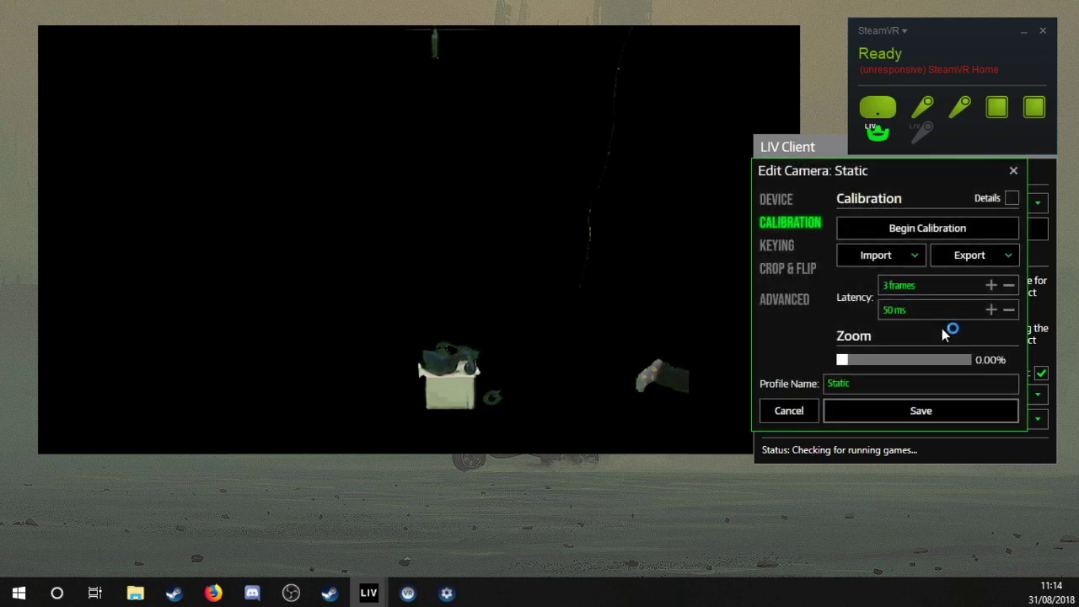
Export the camera configuration as a Unity file named 'Static example', answering No afterwards.
{"action": "left_click", "coordinate": [970, 254]}
{"action": "mouse_move", "coordinate": [959, 303]}
{"action": "left_click", "coordinate": [839, 330]}
{"action": "type", "text": "Static example"}
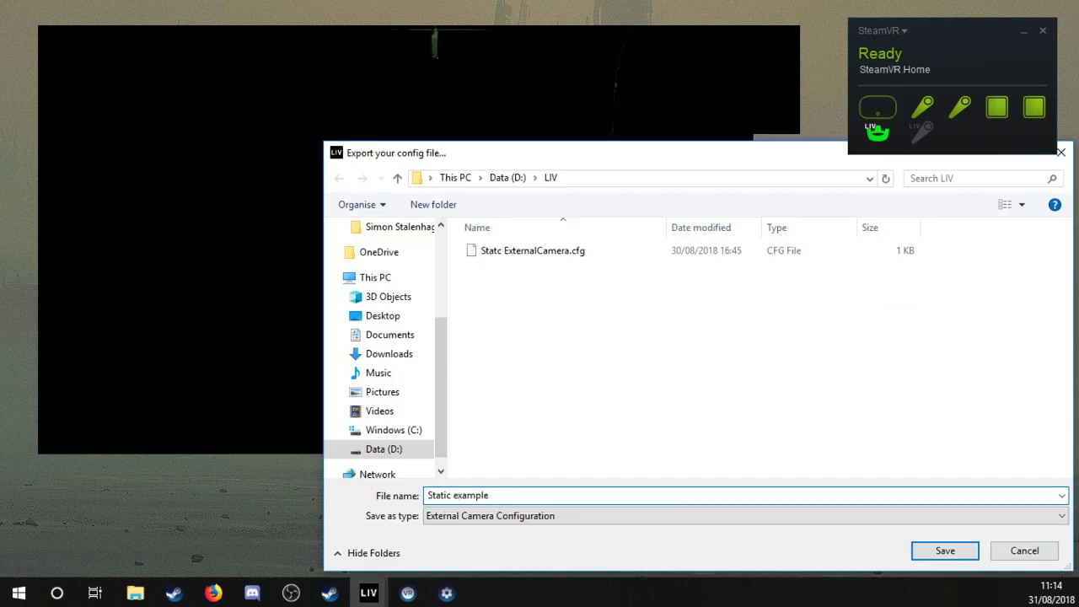
{"action": "key", "text": "Return"}
{"action": "left_click", "coordinate": [964, 347]}
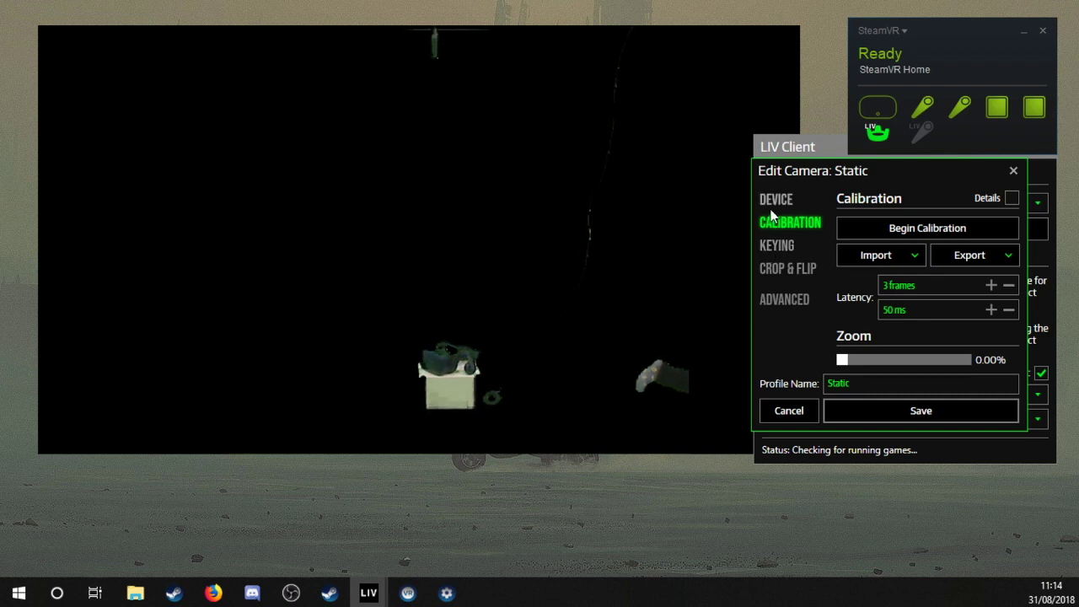
Save the Static camera profile and go to the Capture settings for the game.
{"action": "left_click", "coordinate": [911, 410]}
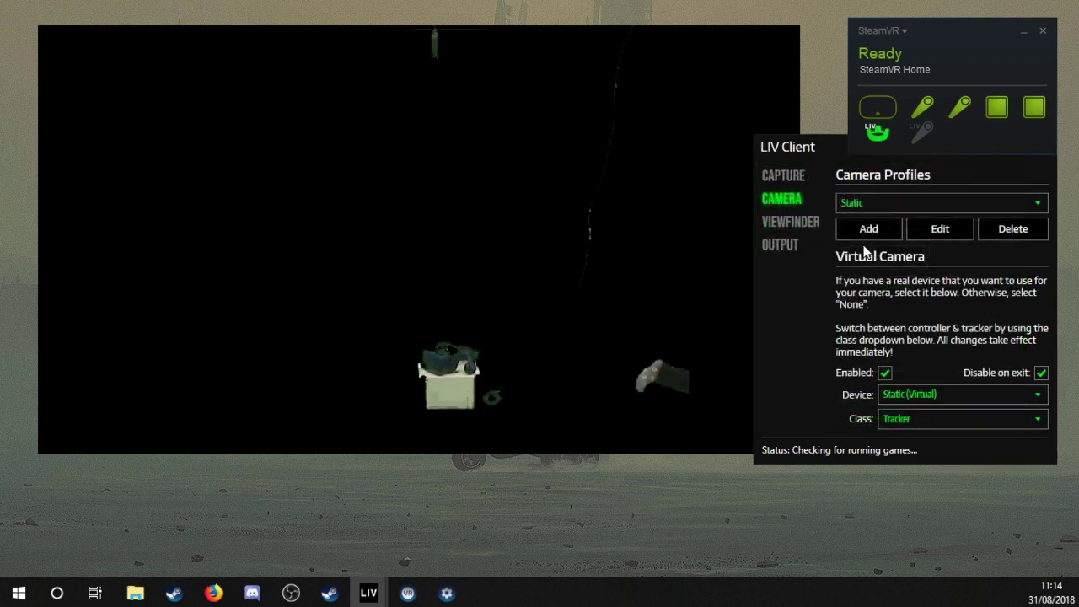
{"action": "left_click", "coordinate": [789, 175]}
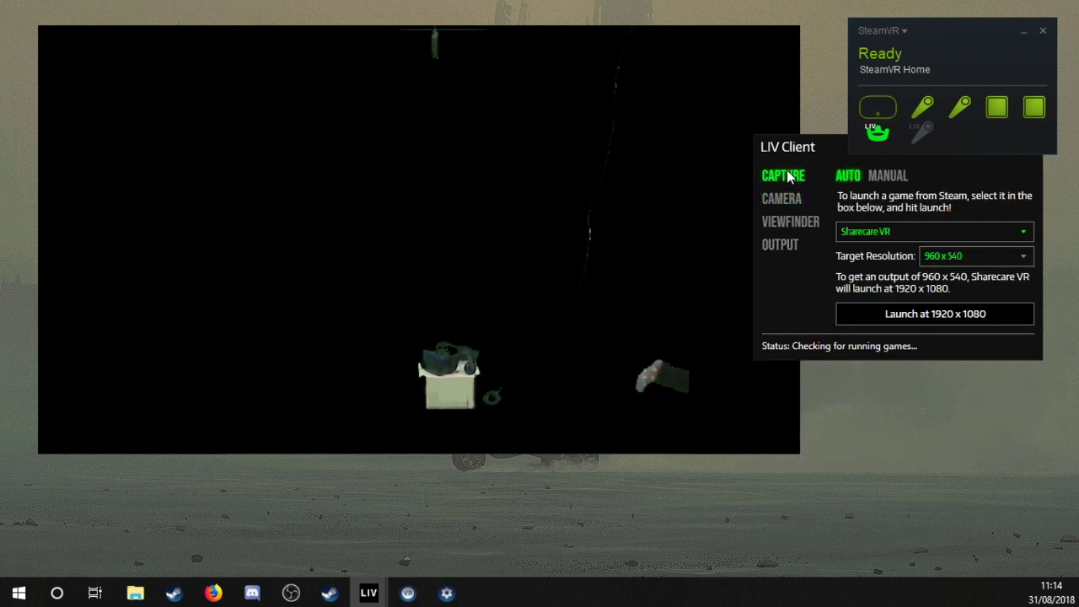